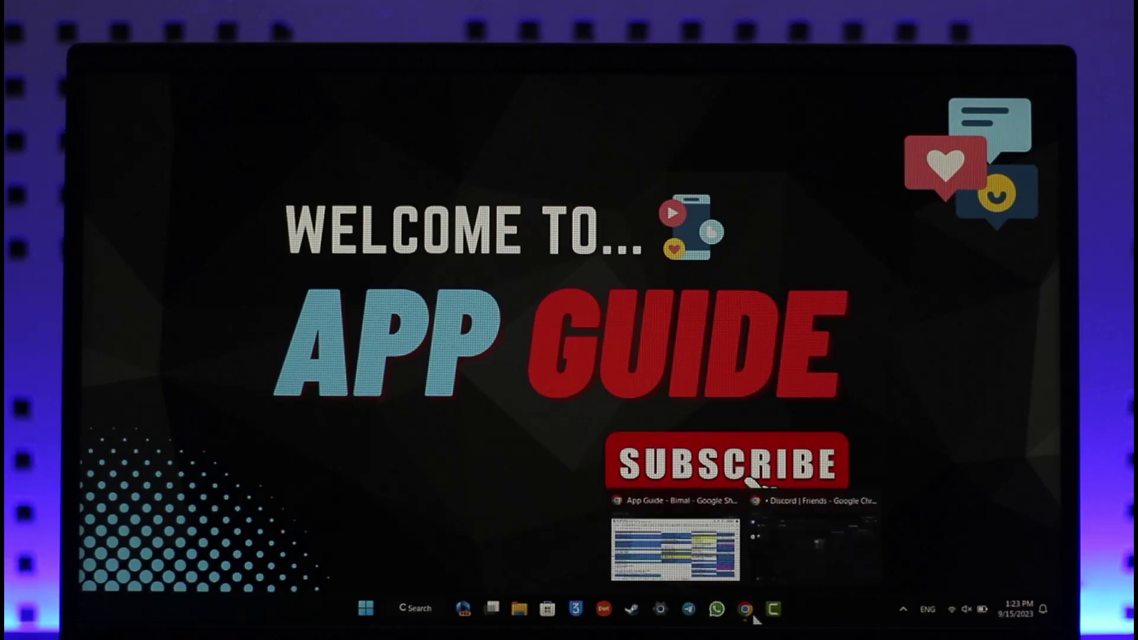
# Step: Bring the Discord window forward and switch to the bs server via Midjourney Personal
pyautogui.click(776, 565)
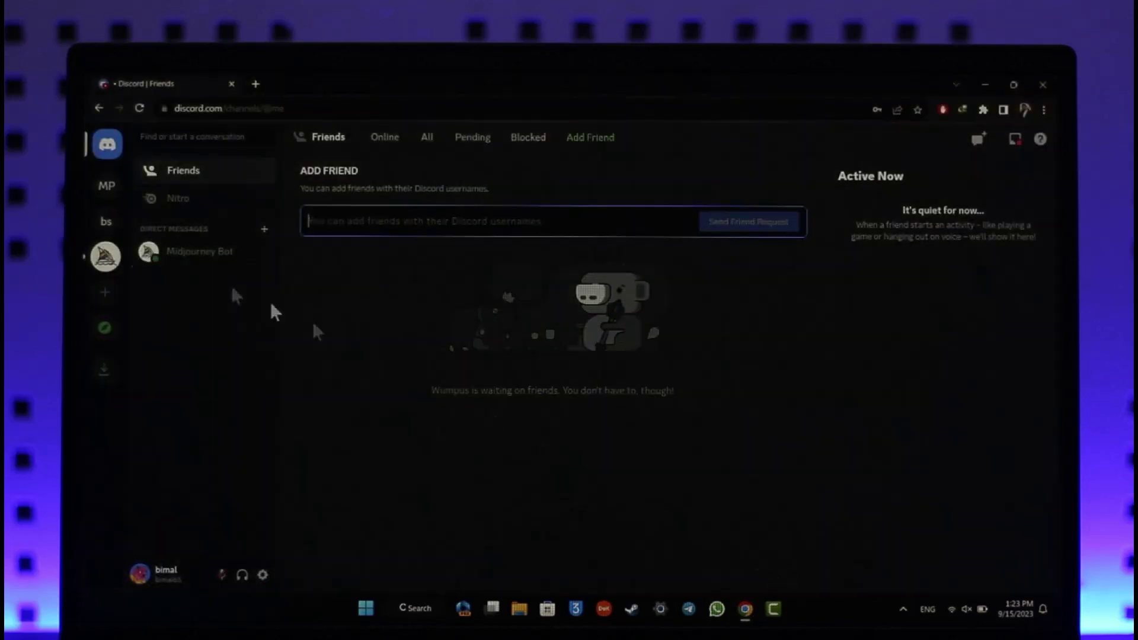
pyautogui.click(106, 185)
pyautogui.click(107, 222)
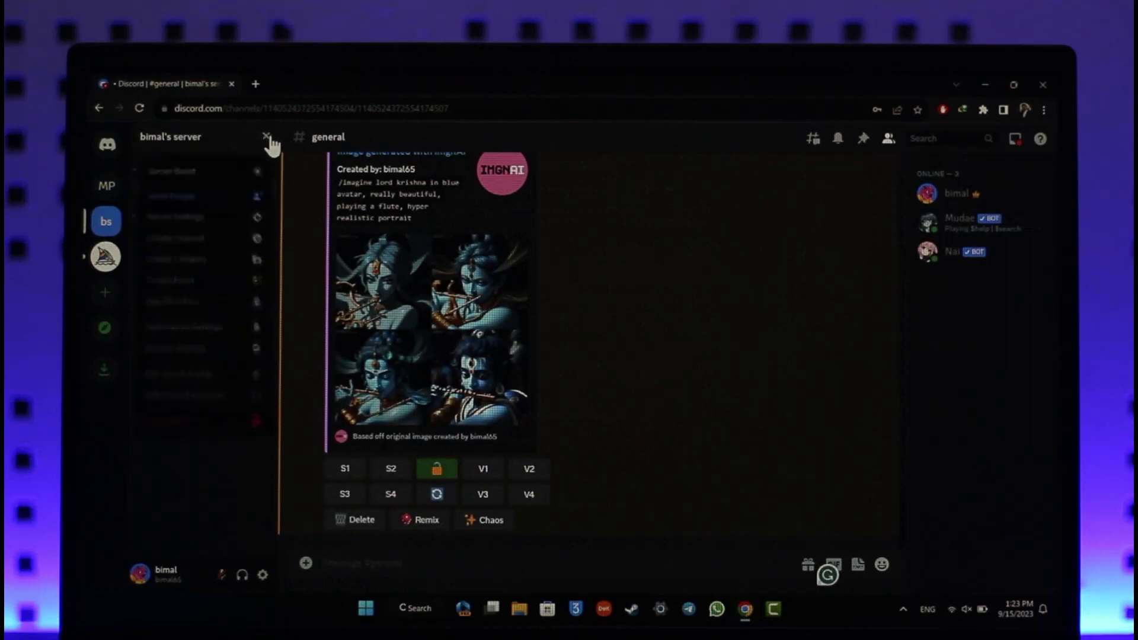
# Step: Open the bs server's name dropdown menu
pyautogui.click(265, 137)
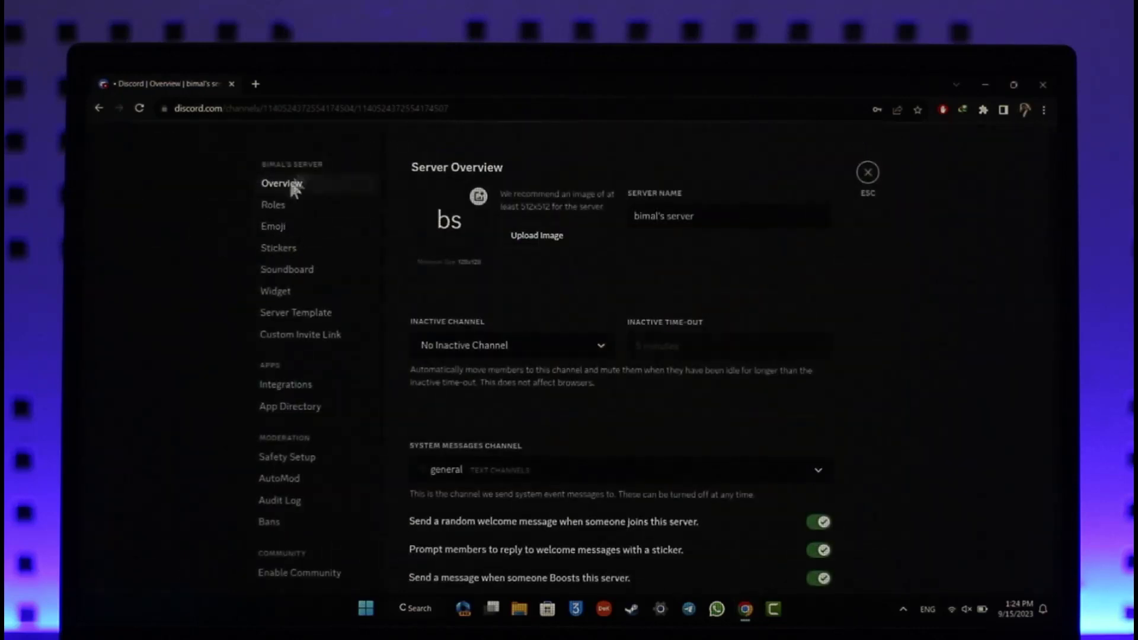
pyautogui.scroll(-5, 276, 409)
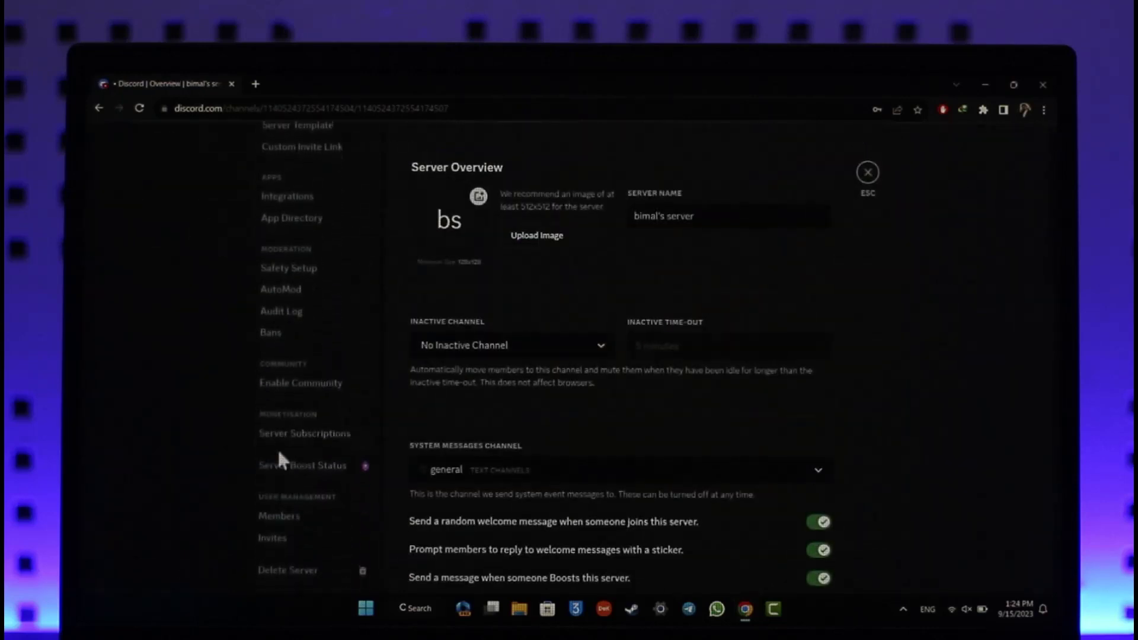
# Step: View the server's Members list and check the Nai bot's member actions menu
pyautogui.click(278, 515)
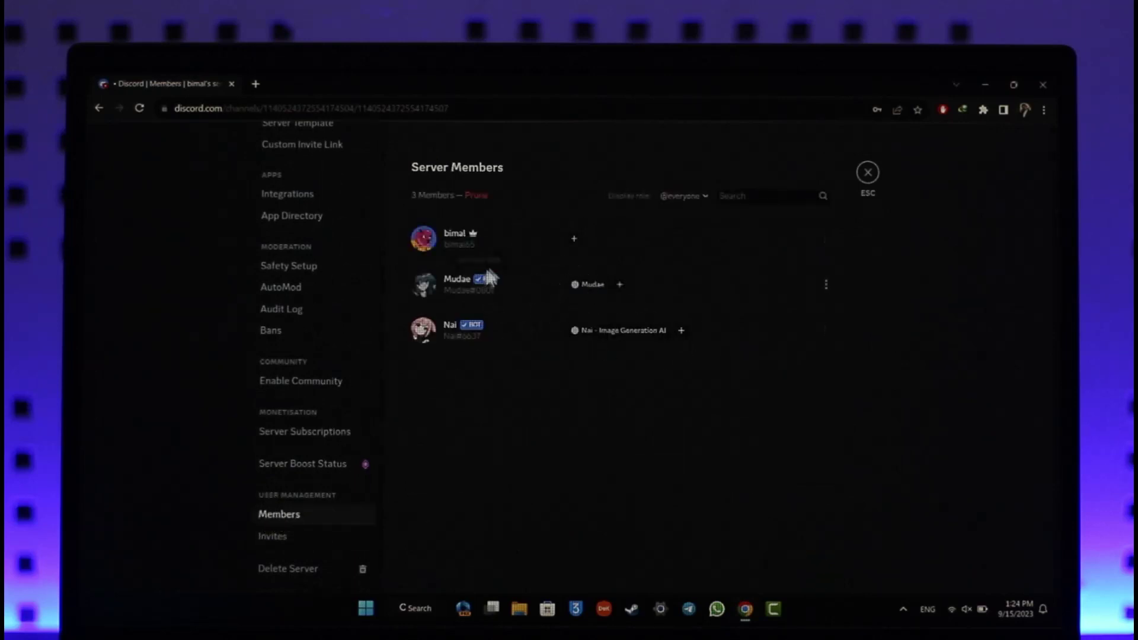
pyautogui.moveTo(623, 330)
pyautogui.click(826, 331)
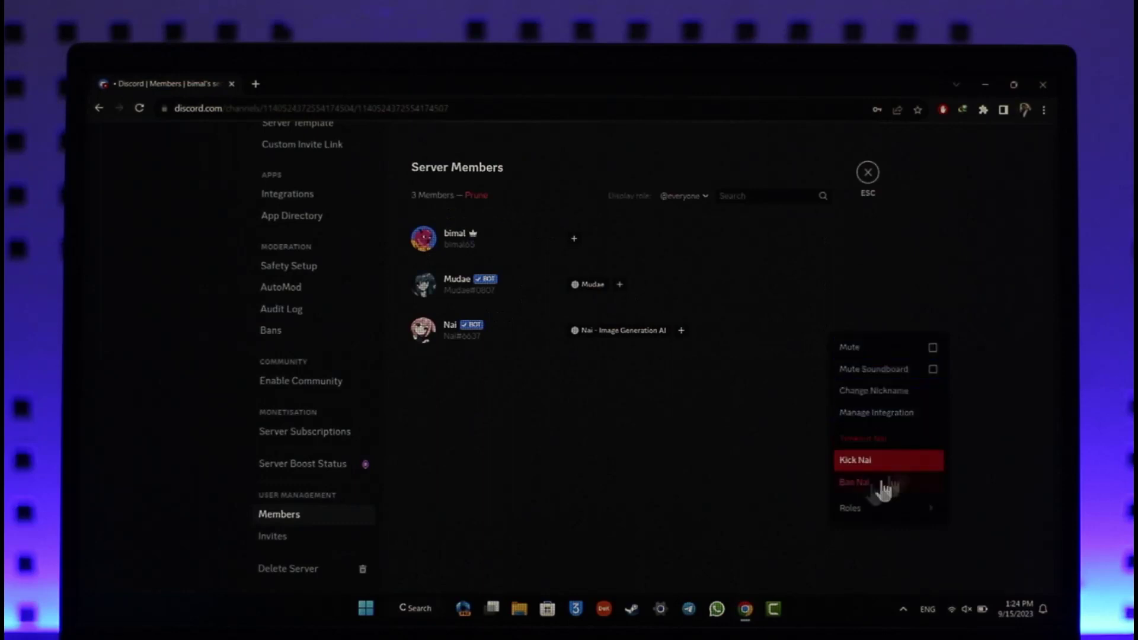
pyautogui.click(591, 481)
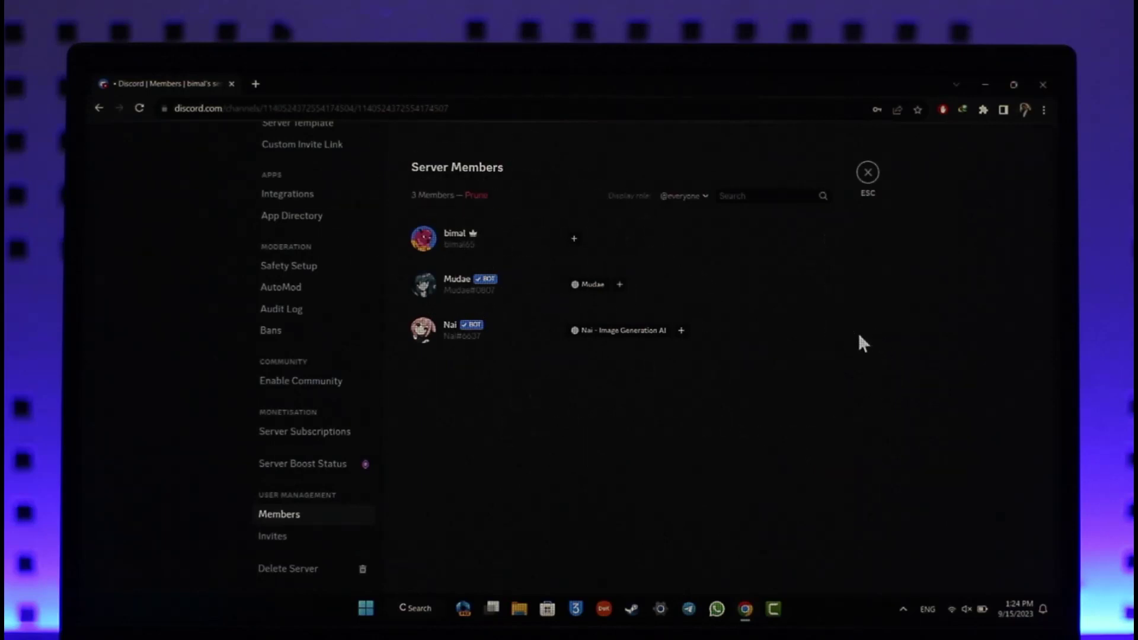
# Step: Reopen Nai's actions by right-clicking, dismiss them, and exit server settings
pyautogui.rightClick(830, 332)
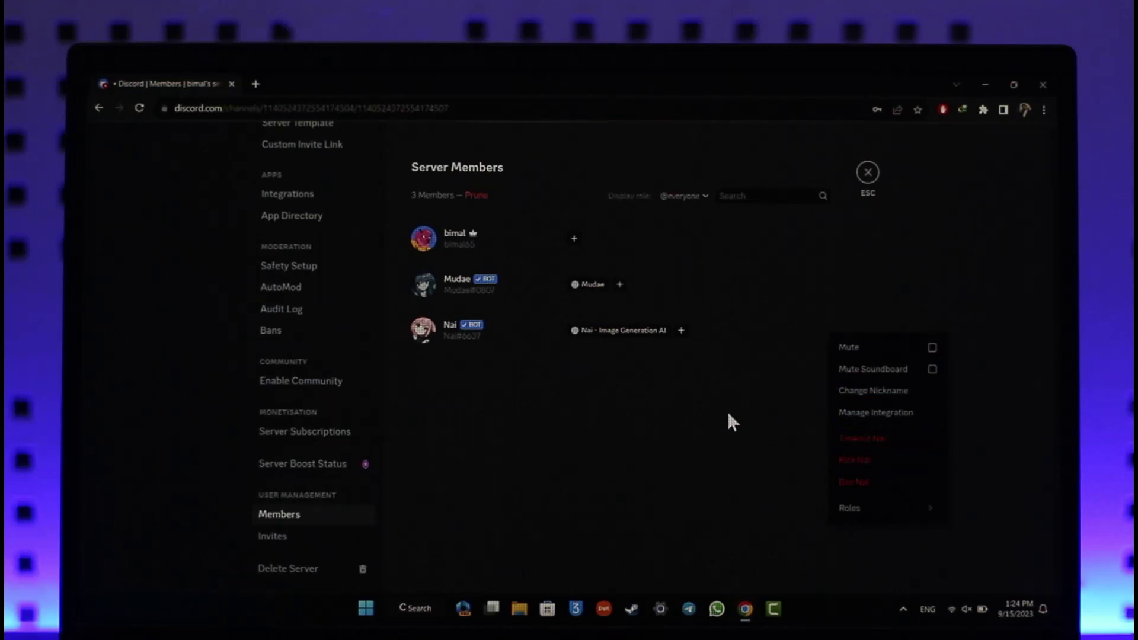
pyautogui.click(869, 175)
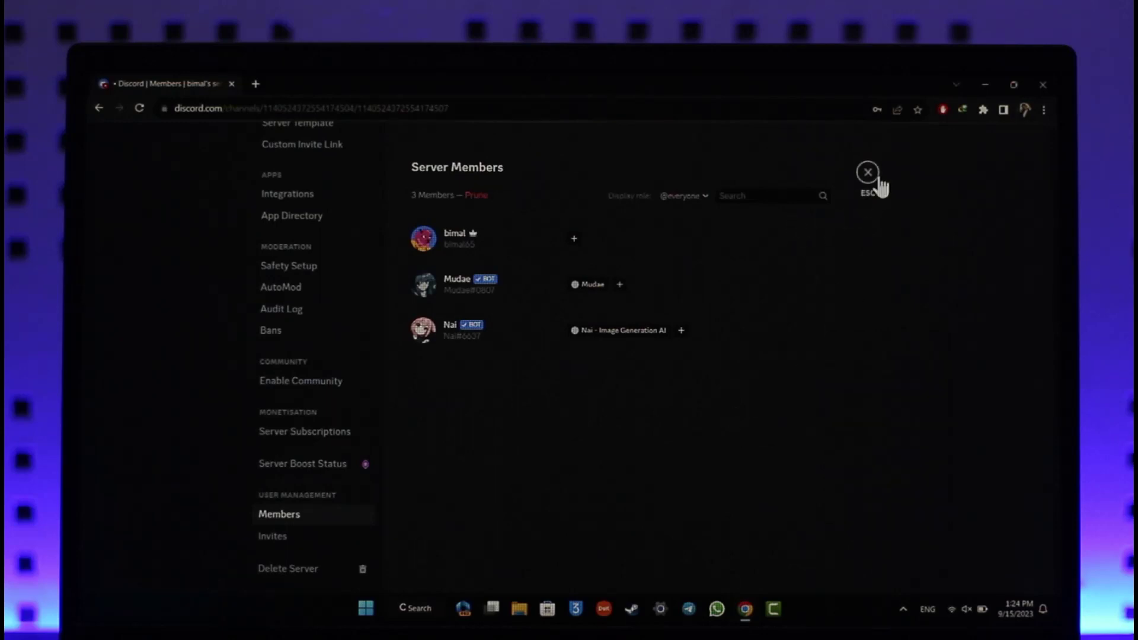
pyautogui.click(868, 172)
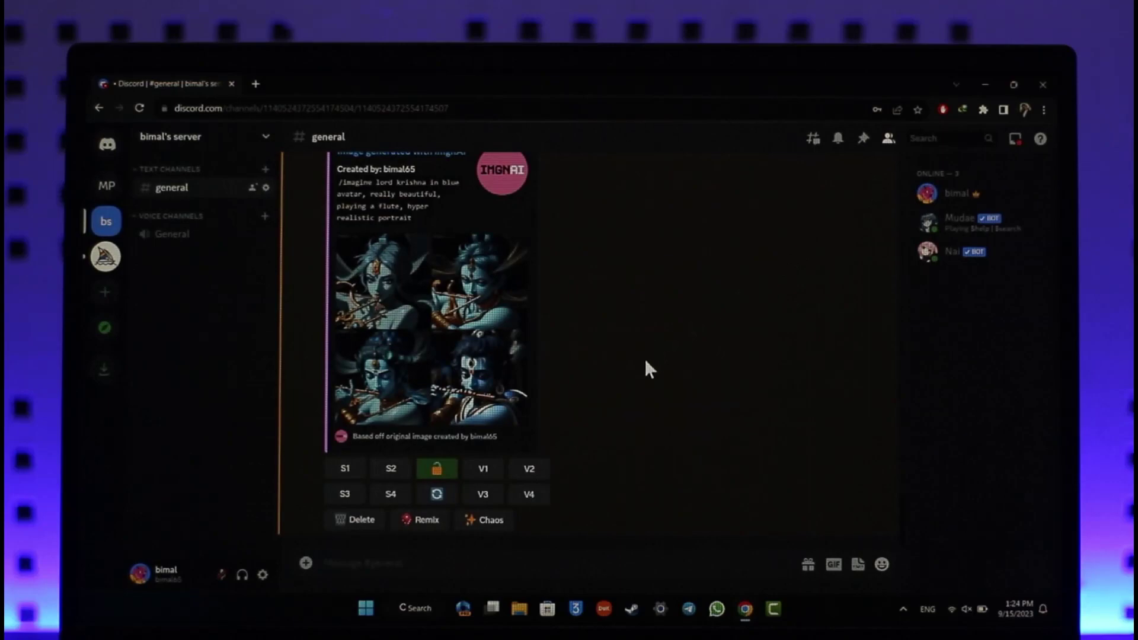